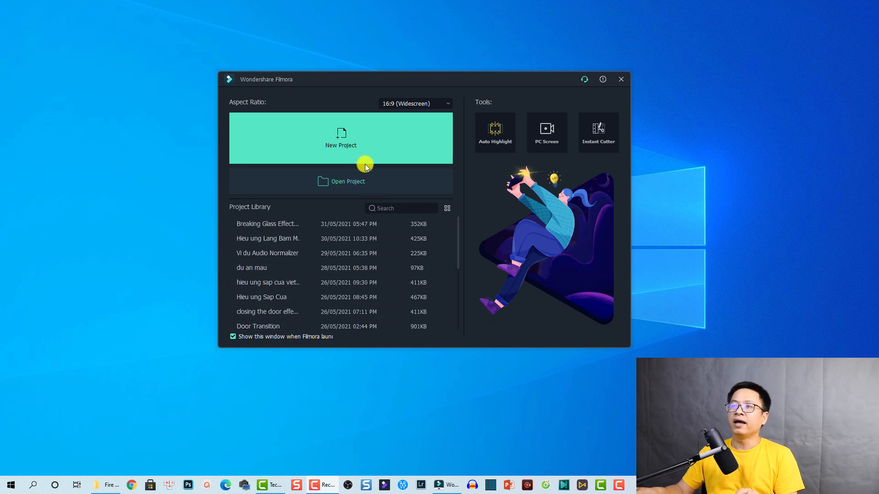
- Create a new 16:9 widescreen project and place the Default Title at the start of video track 1, fitting it to the timeline
left_click(341, 150)
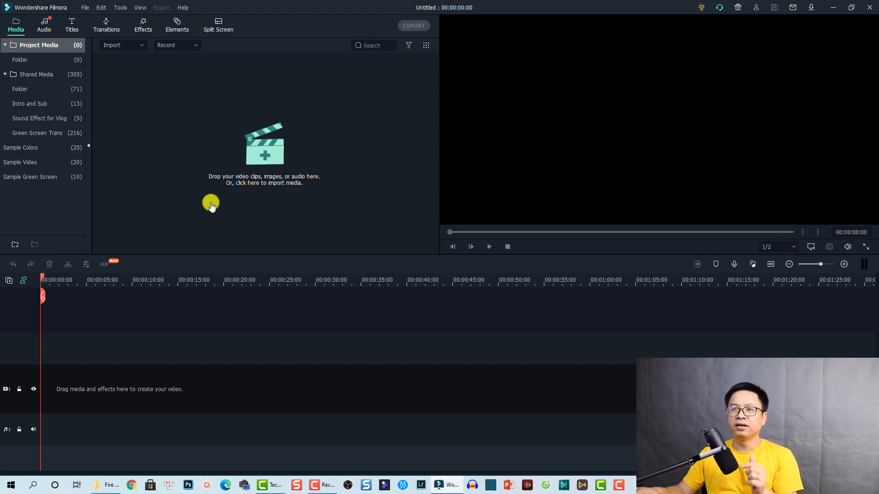
left_click(73, 27)
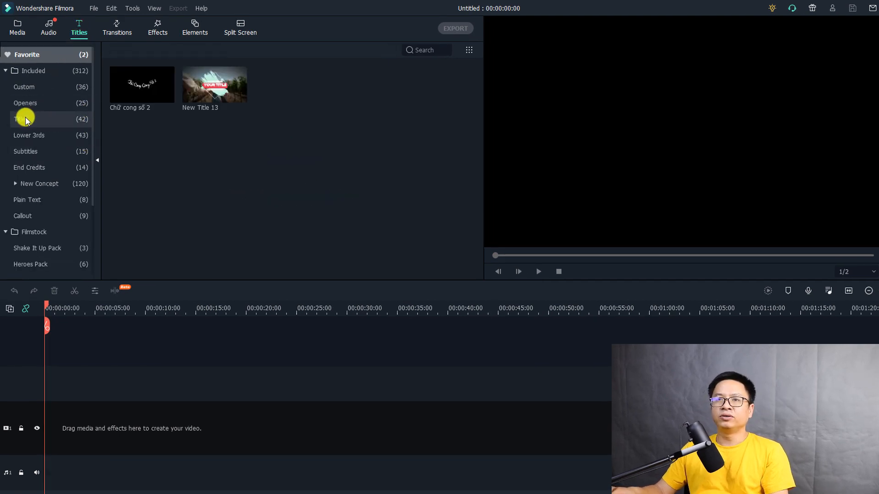
left_click(26, 120)
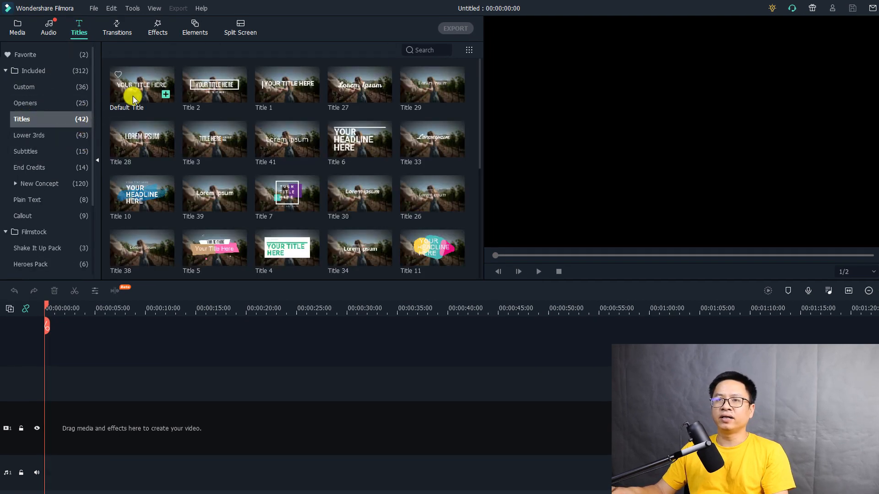
left_click(132, 96)
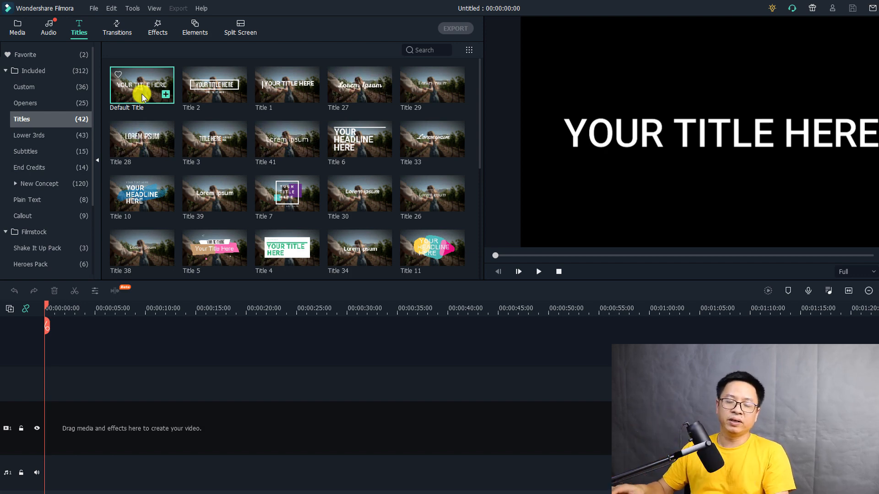
left_click_drag(141, 94, 50, 414)
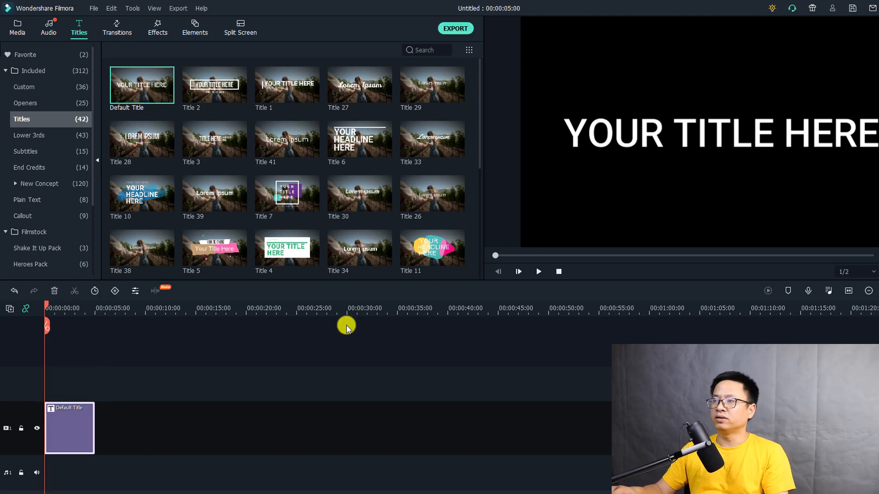
left_click(848, 291)
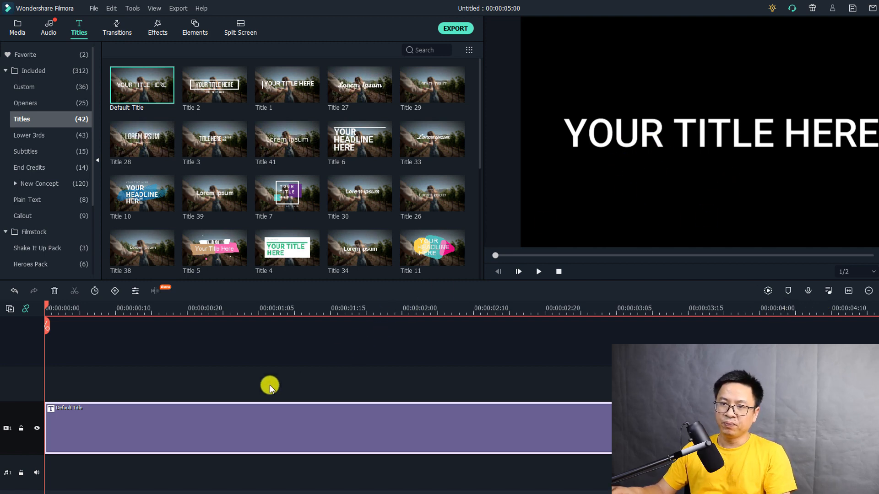
- Replace the placeholder text of the title clip with "JKN"
double_click(164, 419)
left_click(254, 117)
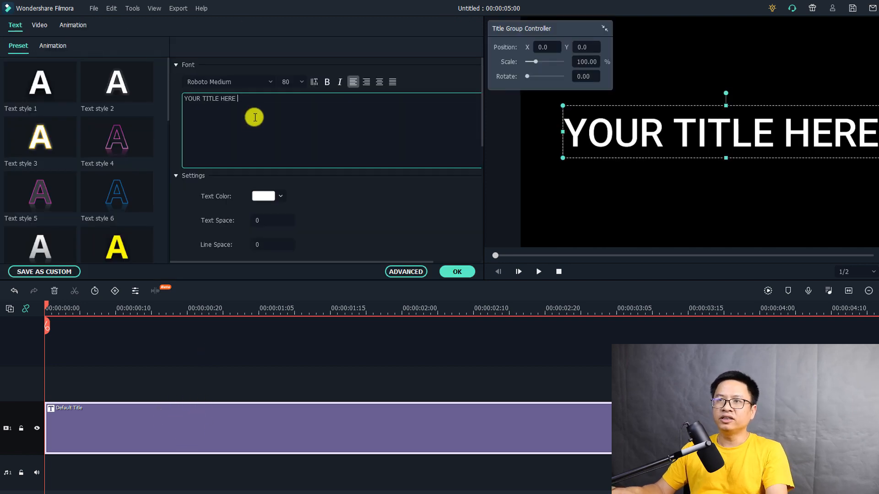
key("ctrl+a")
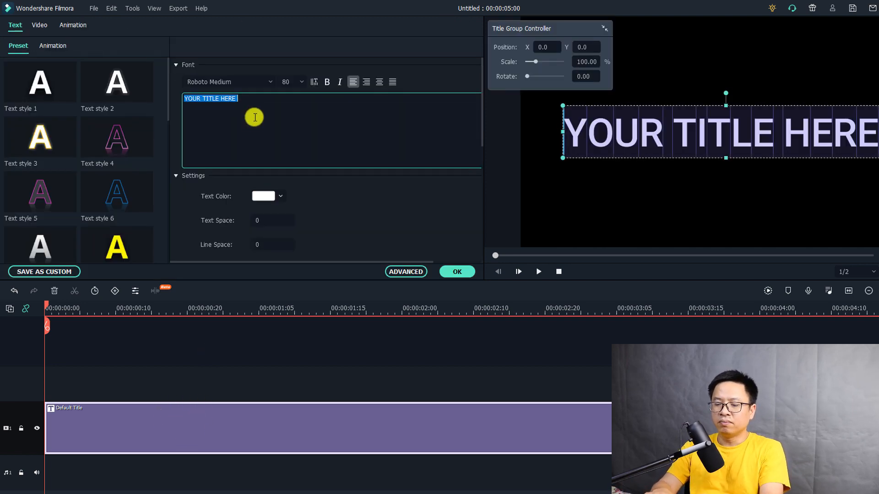
type("JKN")
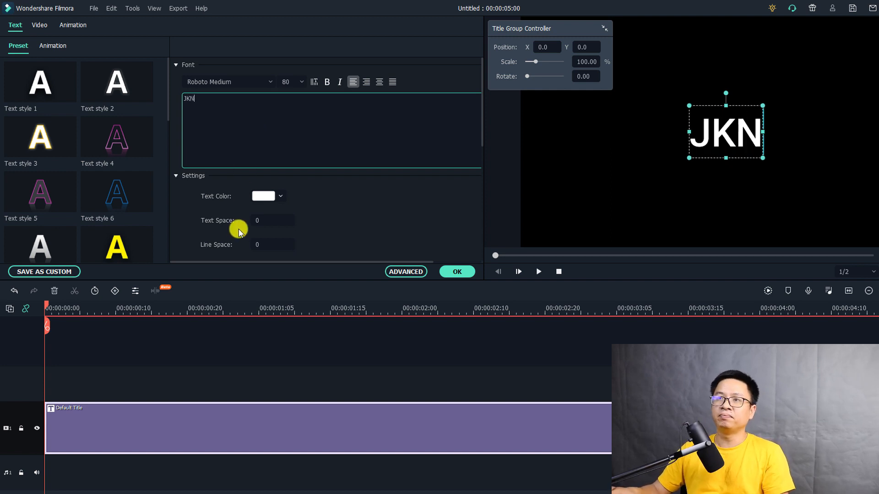
- Format the JKN title in bold Anton Regular at size 350 and apply the changes
left_click(247, 86)
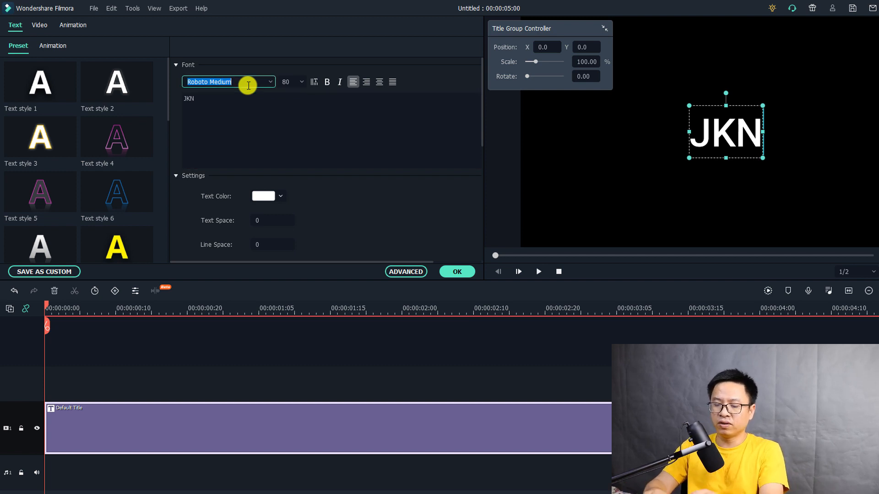
type("anton Regular")
key("Return")
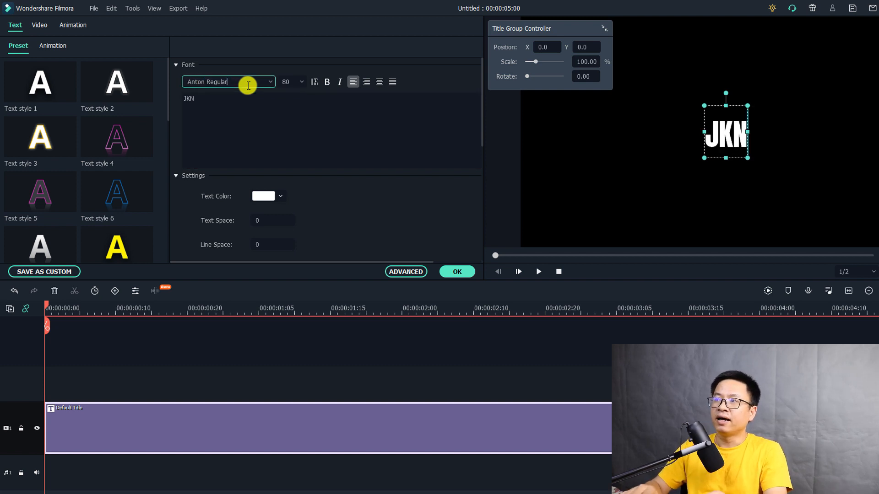
left_click(325, 82)
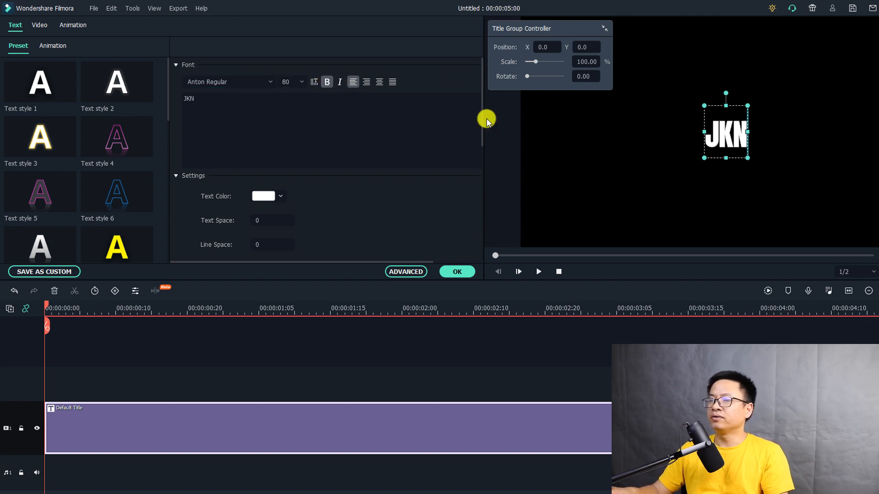
left_click(286, 82)
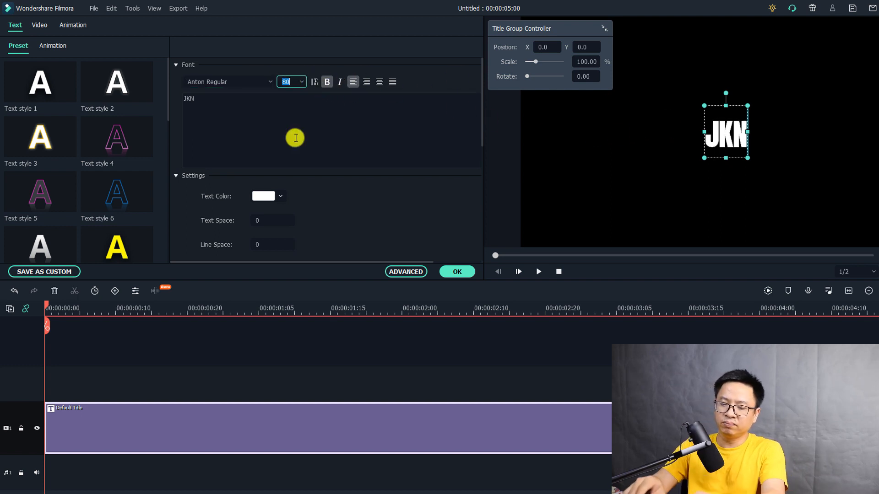
type("35")
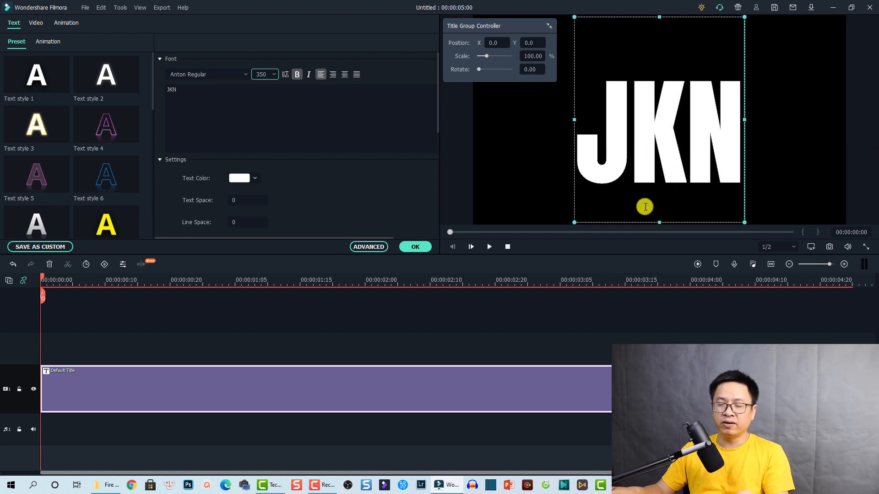
left_click(415, 247)
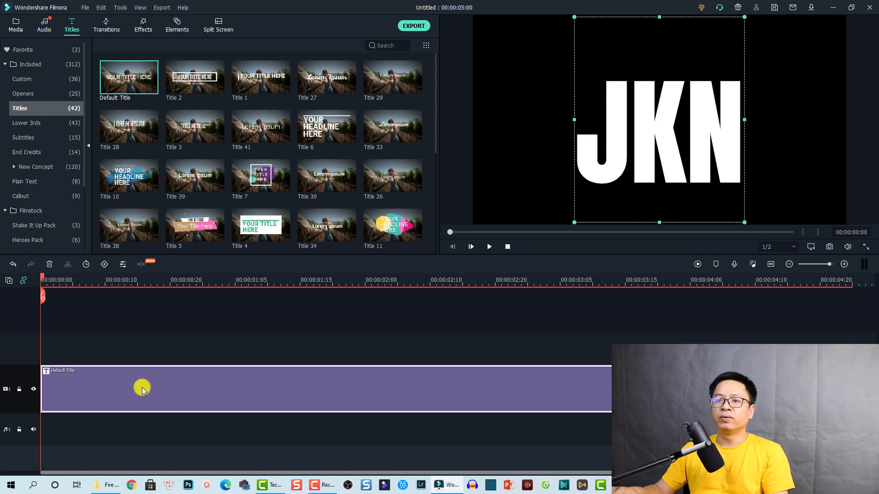
- Move the title clip up to video track 2 and place the Black sample color beneath it at the start of track 1
left_click_drag(142, 388, 143, 355)
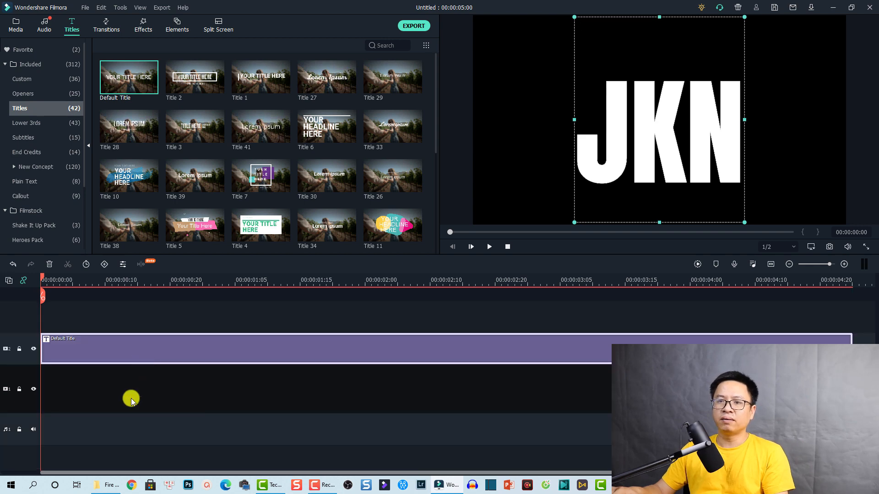
left_click(16, 26)
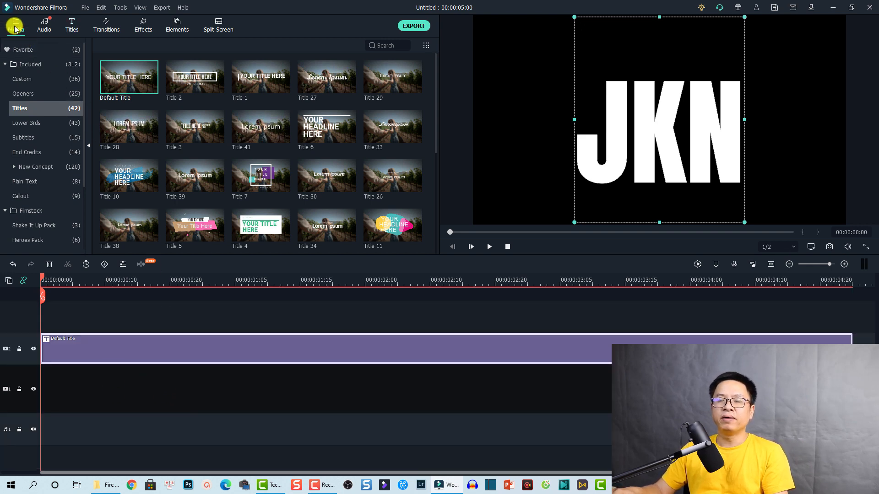
left_click(24, 146)
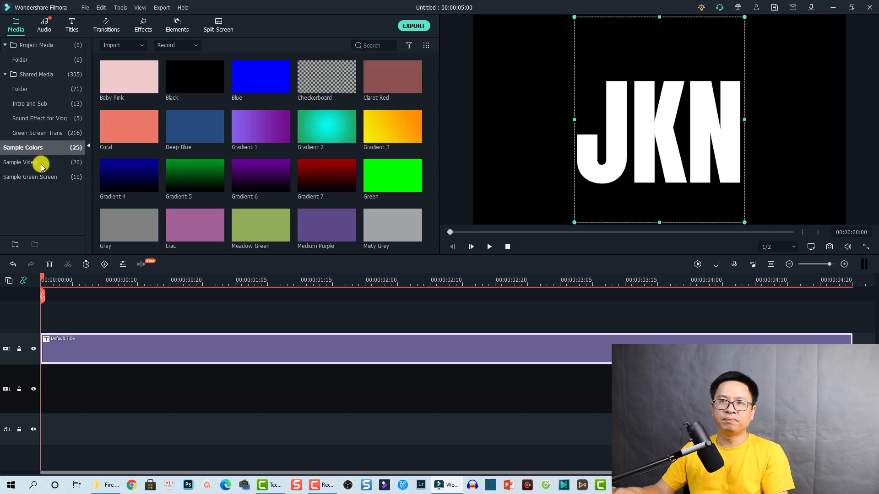
left_click(185, 85)
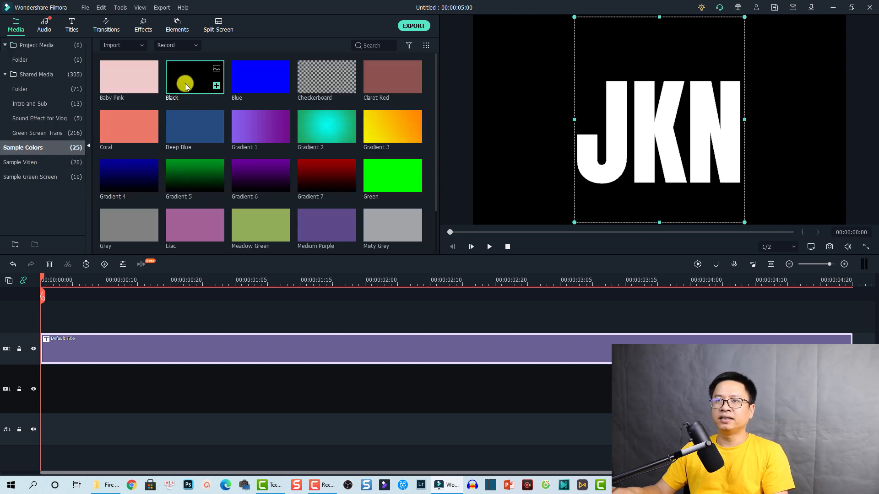
left_click_drag(185, 83, 31, 396)
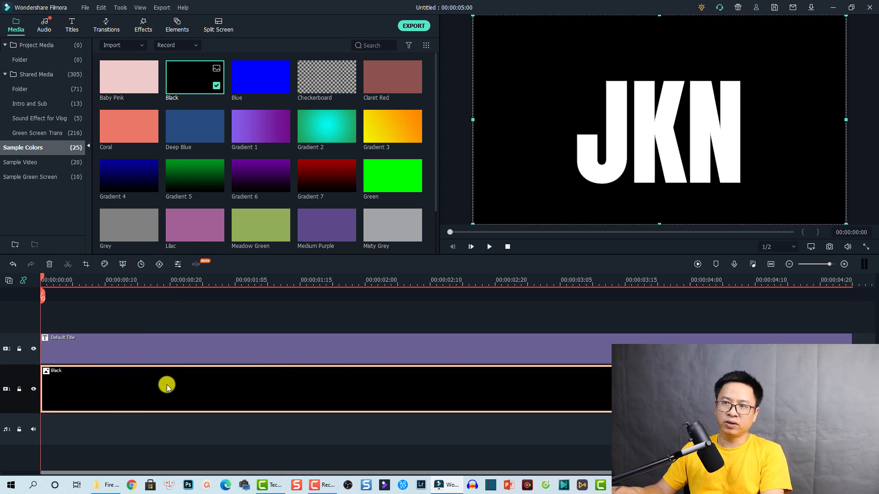
- Capture a snapshot of the JKN frame at 00:00:01:13 into the project media folder, and delete both clips from the timeline
left_click(288, 277)
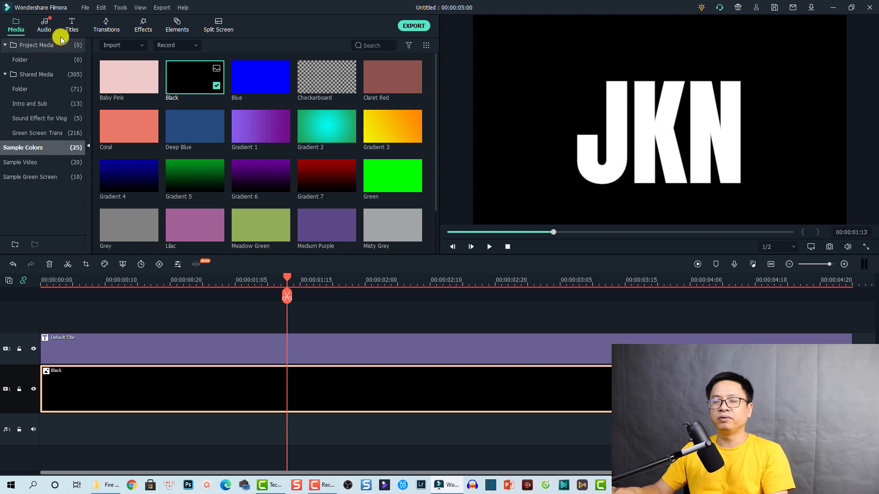
left_click(20, 60)
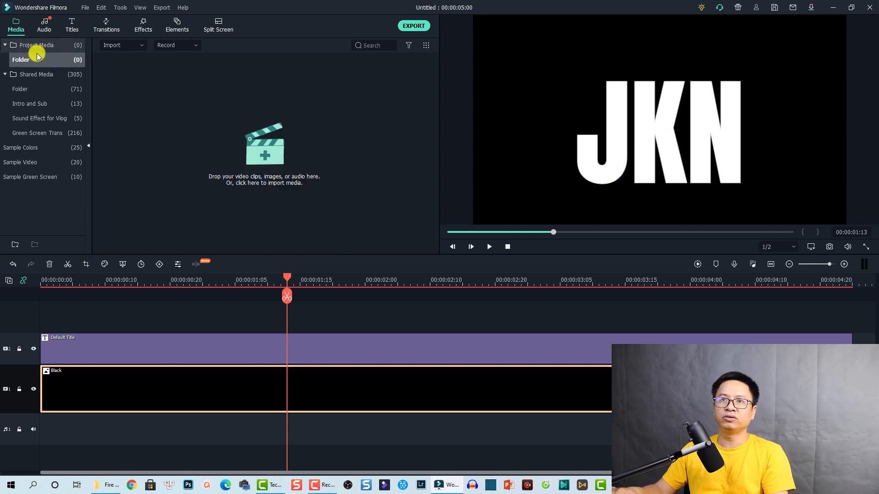
left_click(829, 248)
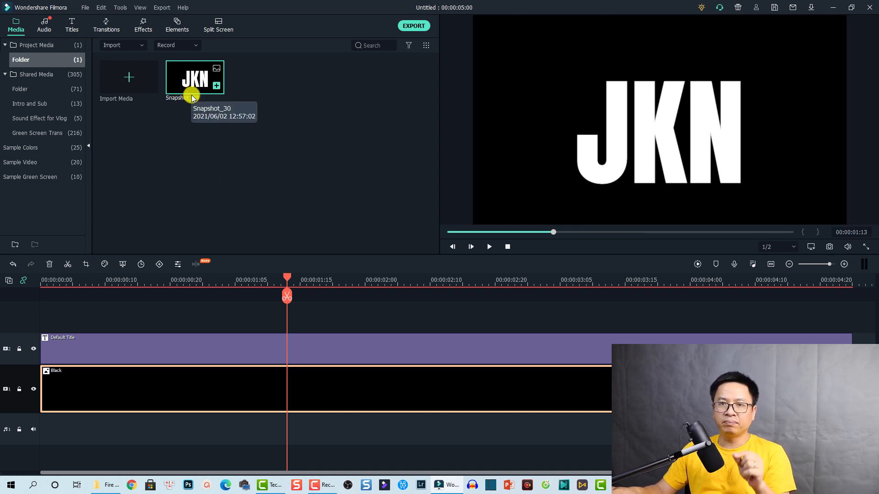
left_click_drag(334, 322, 215, 393)
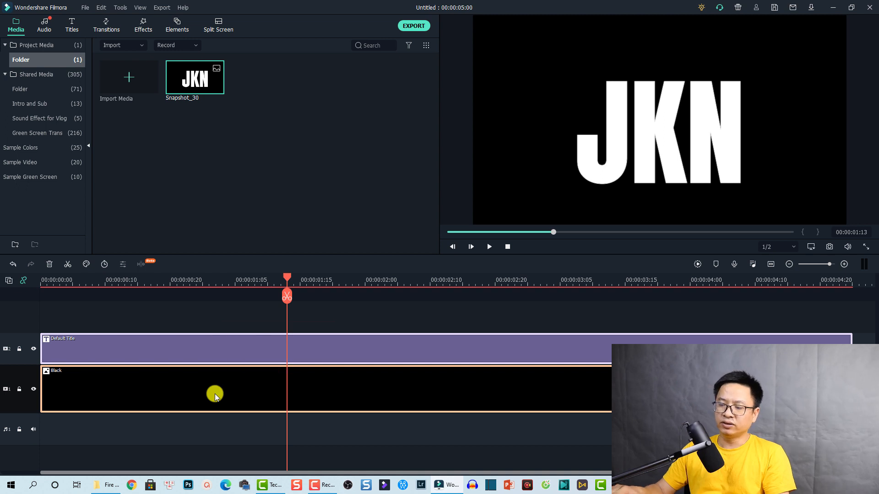
key("Delete")
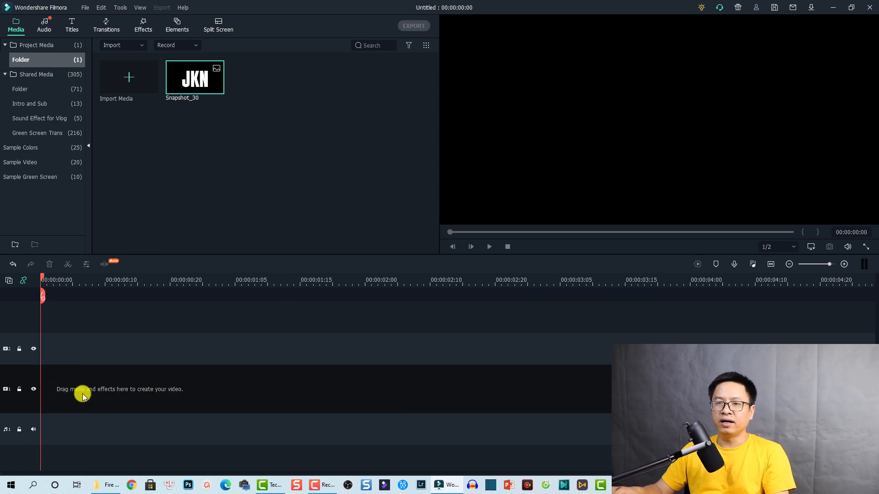
- Switch to File Explorer and import Fire - 21531.mp4 from the Fire Flame folder into the project media
left_click(110, 486)
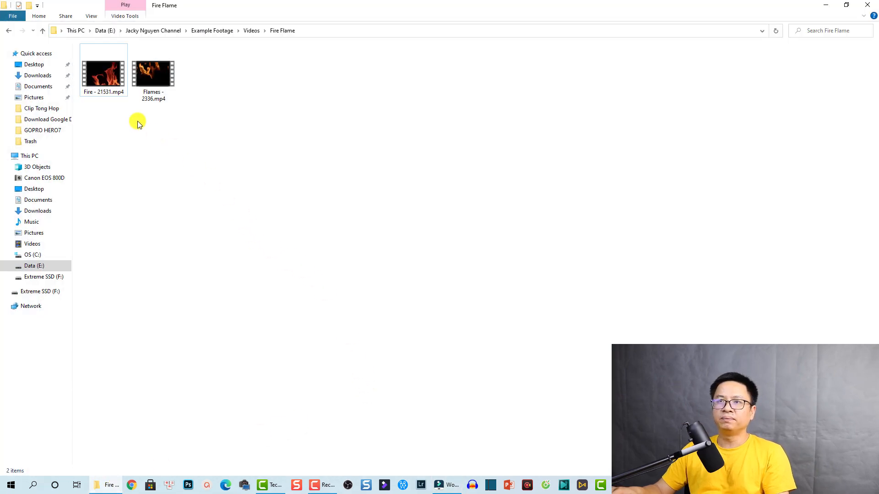
left_click(100, 80)
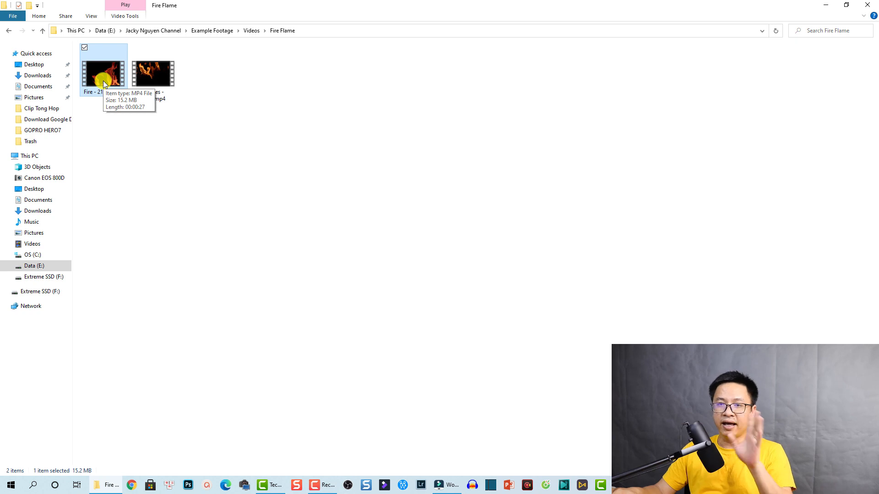
left_click_drag(105, 78, 201, 194)
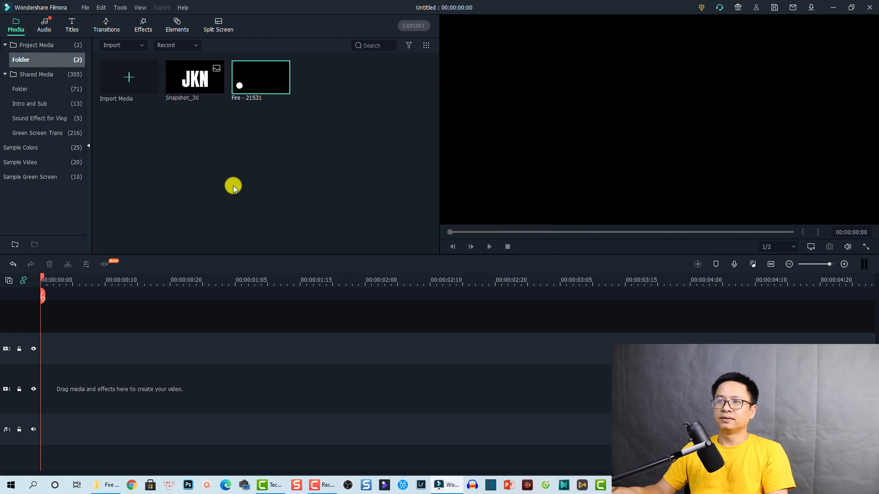
- Place the Fire - 21531 clip at the start of video track 1, matching the project to 1920 x 1080 24fps, and cancel its proxy
left_click_drag(246, 89, 67, 390)
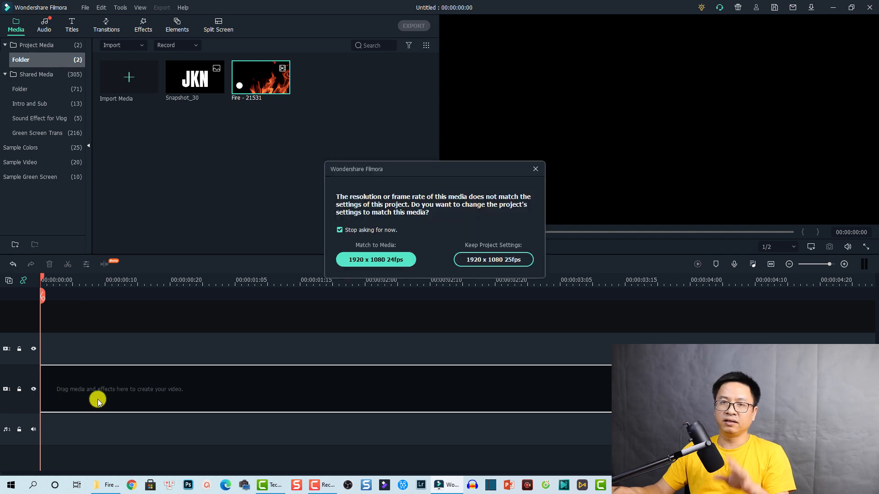
left_click(378, 260)
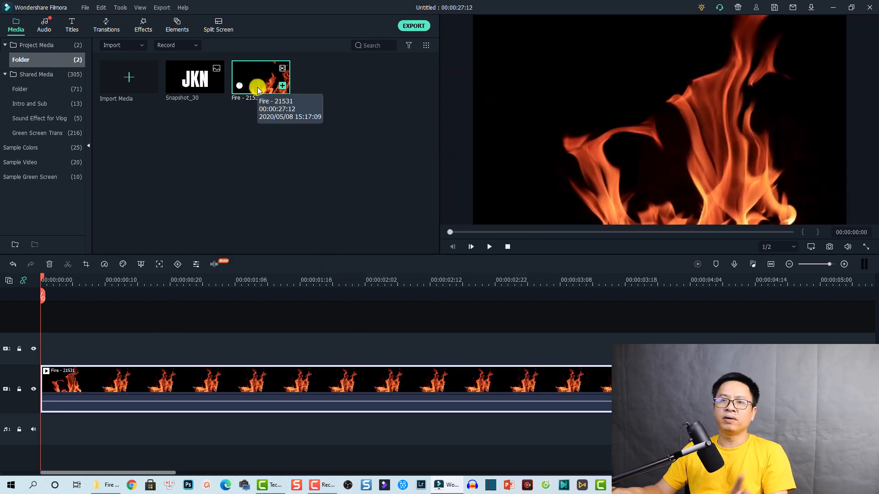
right_click(257, 87)
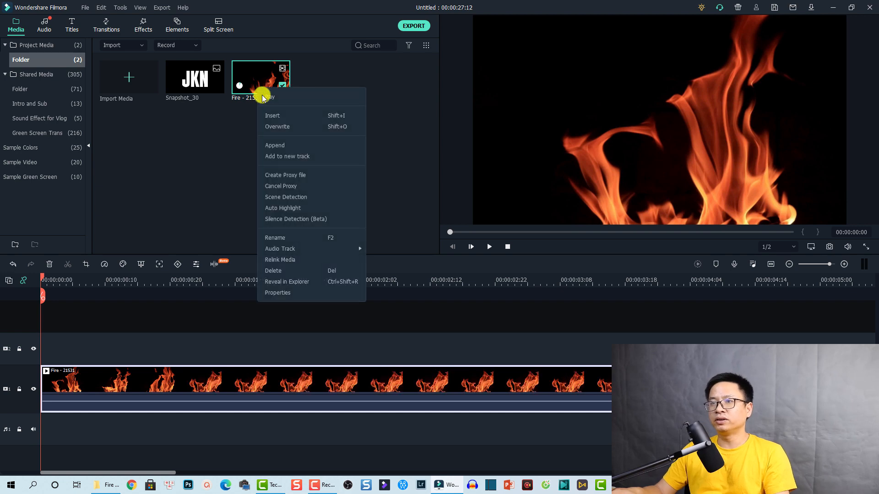
left_click(272, 187)
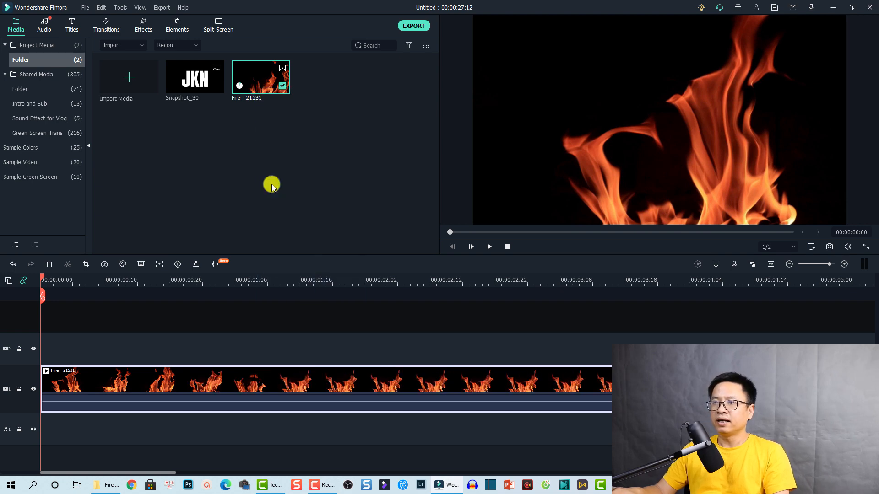
- Place the JKN snapshot on video track 2 above the fire clip, starting at the beginning of the timeline
left_click(128, 353)
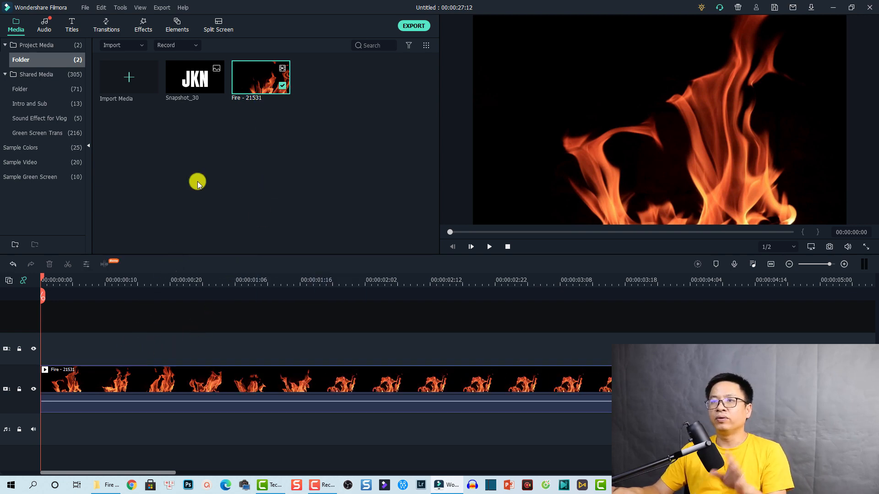
mouse_move(188, 90)
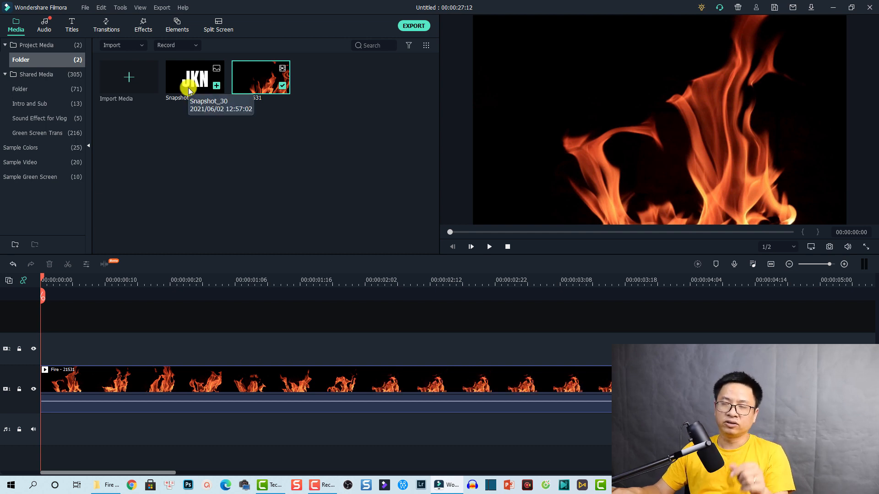
left_click_drag(188, 87, 47, 353)
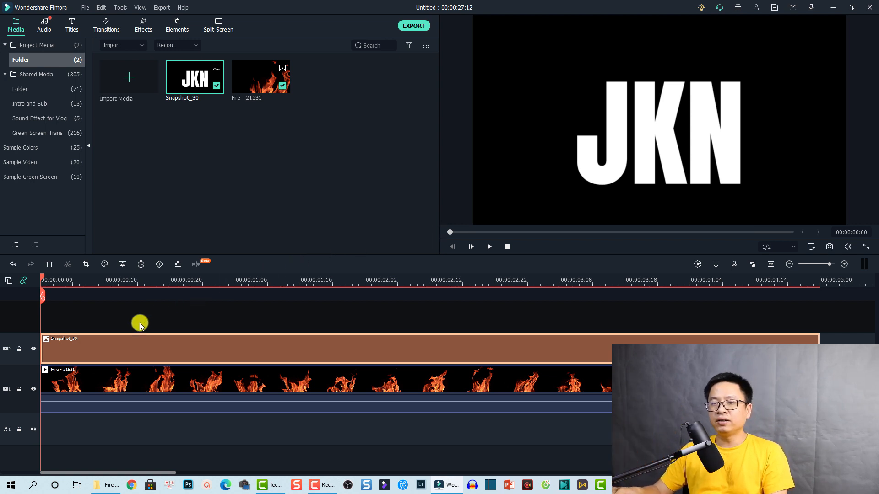
- Set the JKN snapshot clip's blending mode to Multiply, apply it, and play the timeline to preview the fire-filled letters
double_click(80, 345)
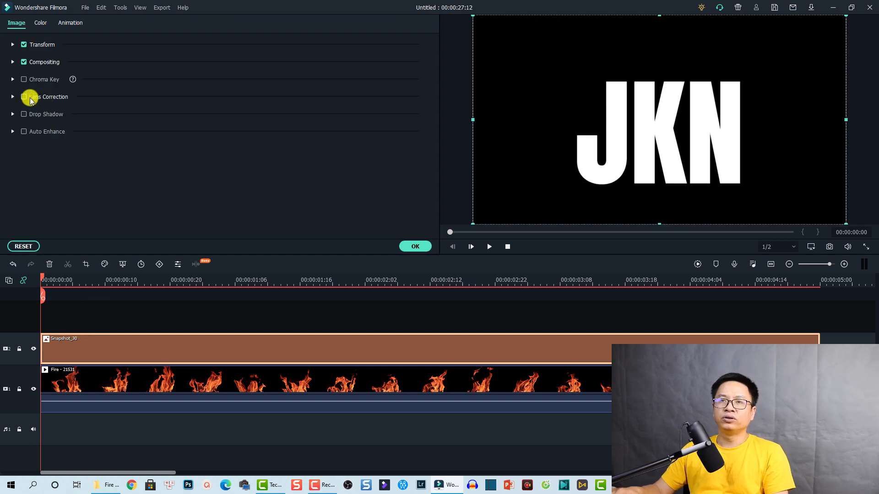
left_click(12, 62)
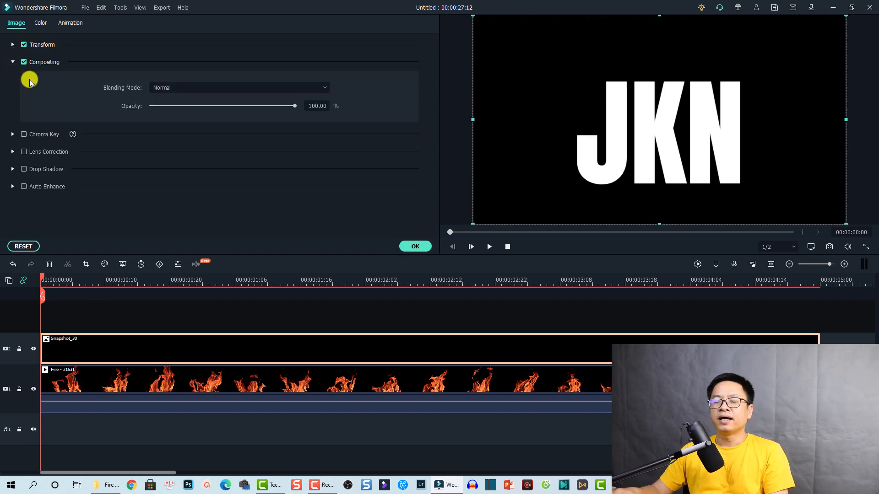
left_click(292, 90)
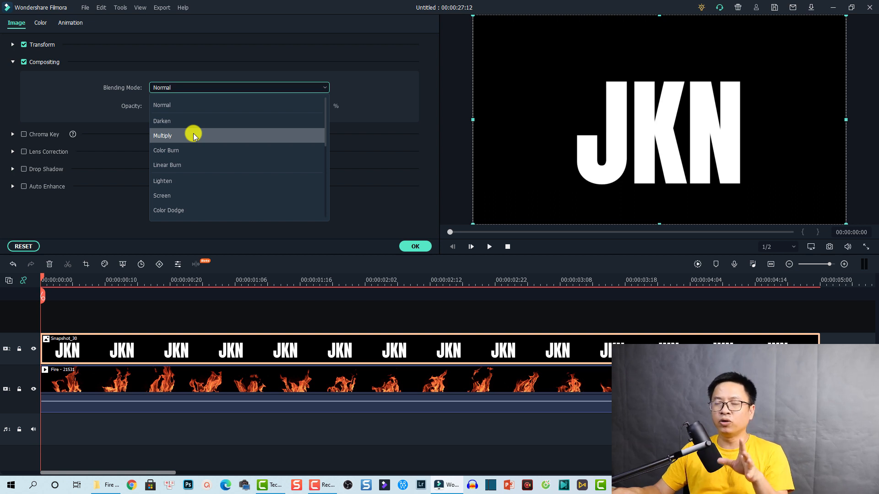
left_click(164, 138)
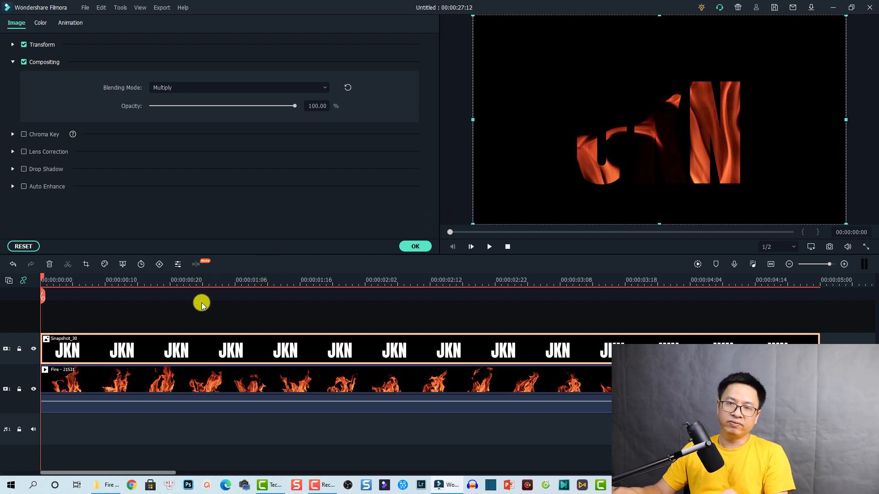
left_click(415, 246)
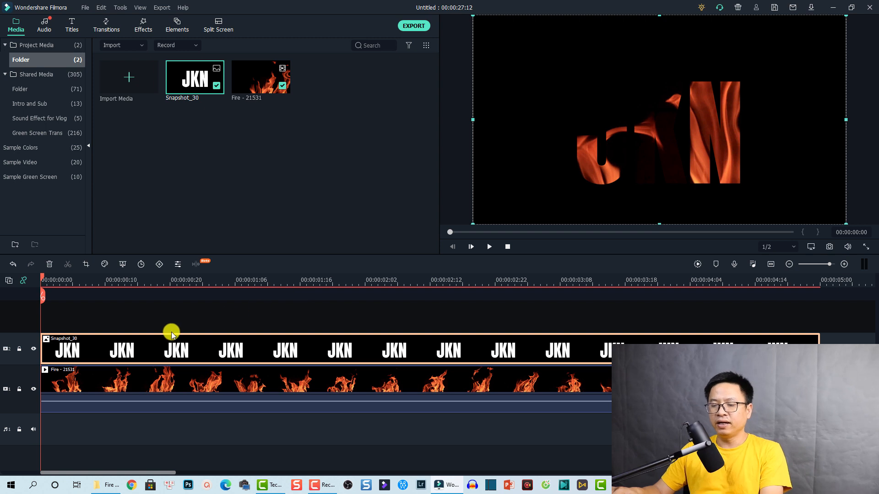
key("space")
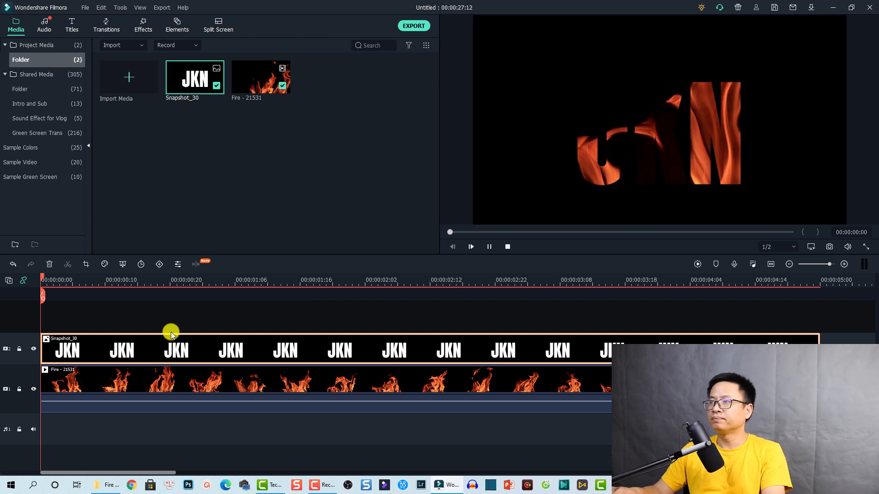
key("space")
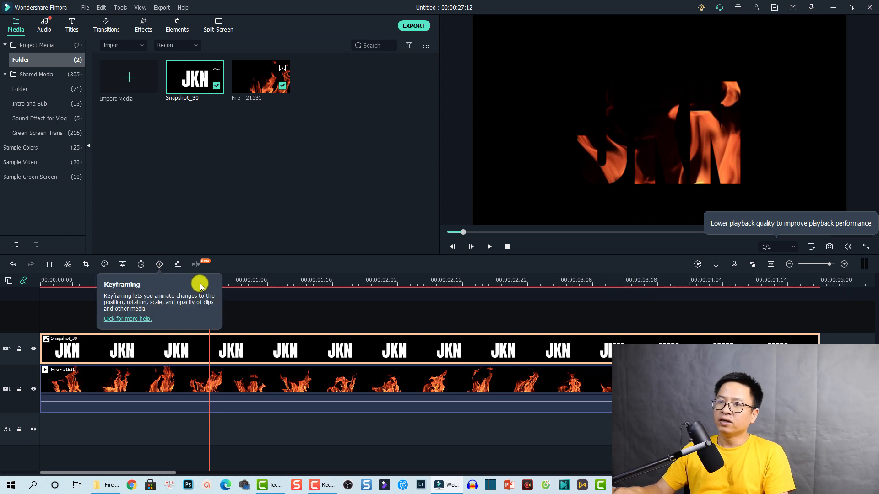
- Animate the snapshot with a keyframe at the timeline start and a 400% scale keyframe at 00:00:01:03
left_click_drag(212, 281, 26, 298)
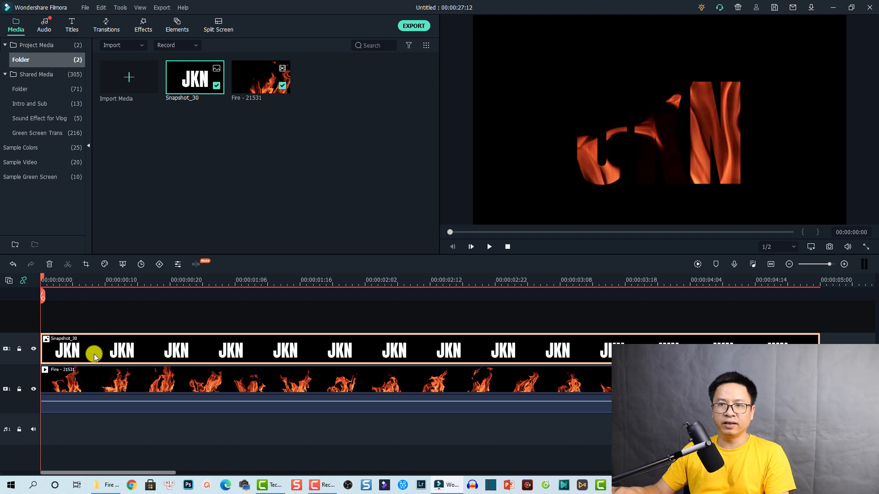
left_click(159, 265)
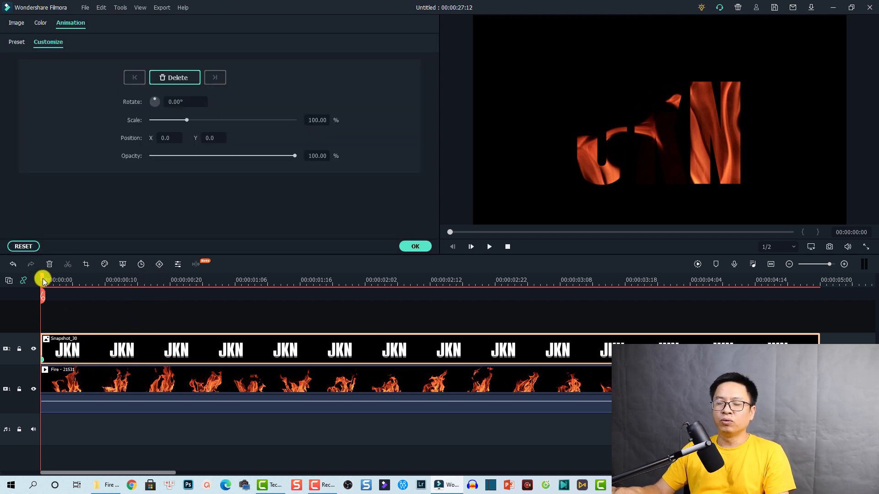
left_click_drag(43, 281, 220, 296)
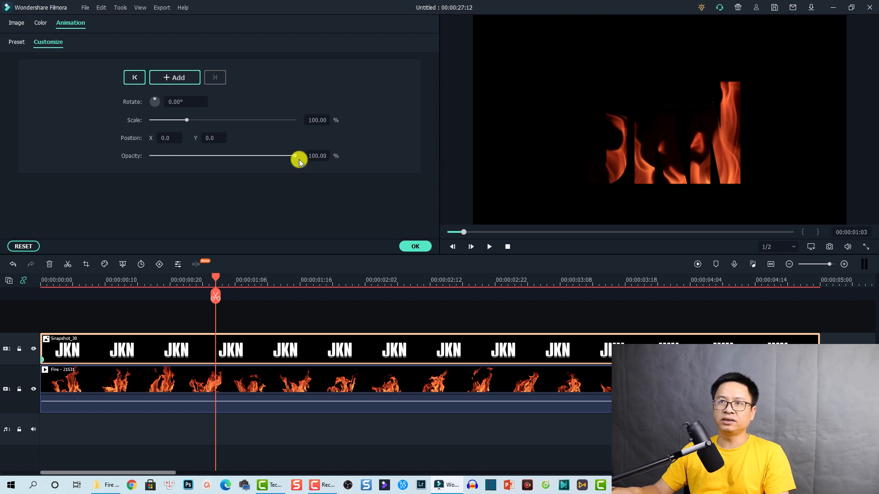
left_click_drag(187, 122, 298, 126)
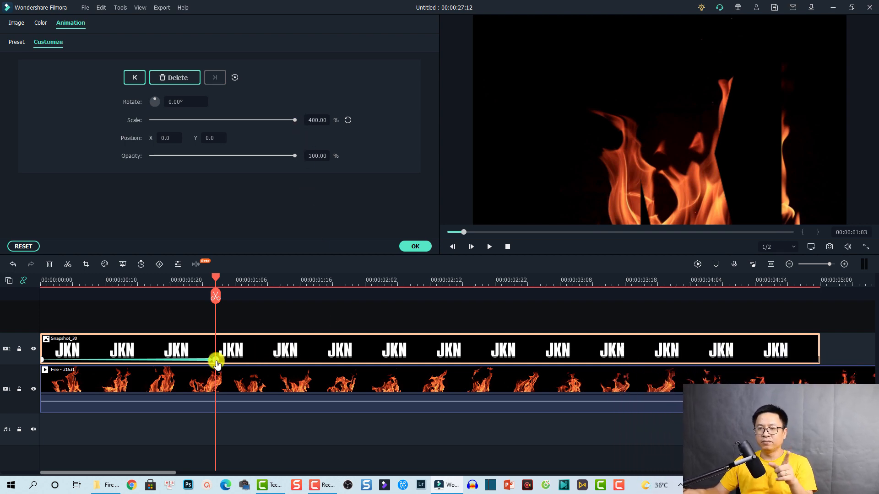
- Move the 400% scale keyframe to about 00:00:02:17, trim the snapshot clip's end just past it, and preview the zoom
left_click_drag(216, 362, 463, 354)
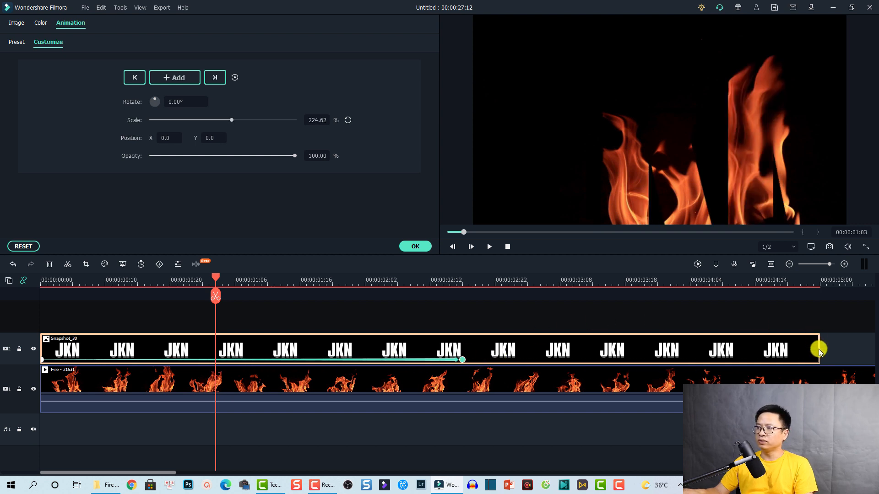
left_click_drag(819, 348, 467, 351)
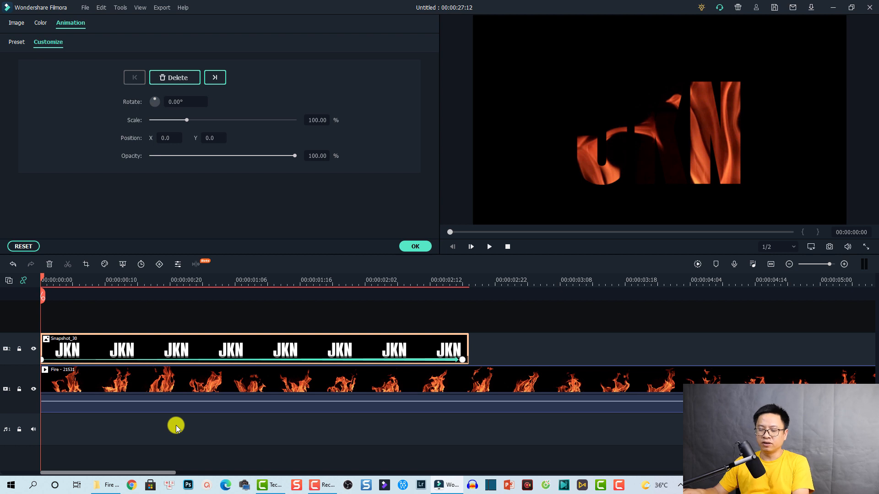
key("space")
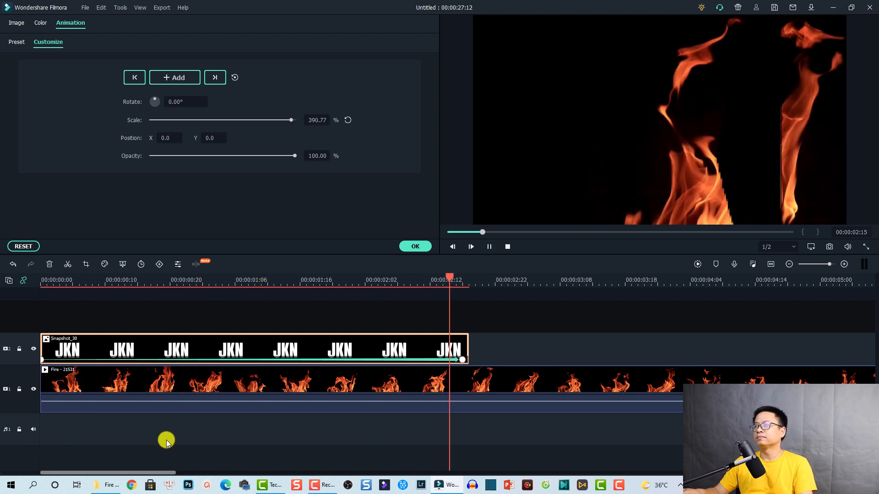
key("space")
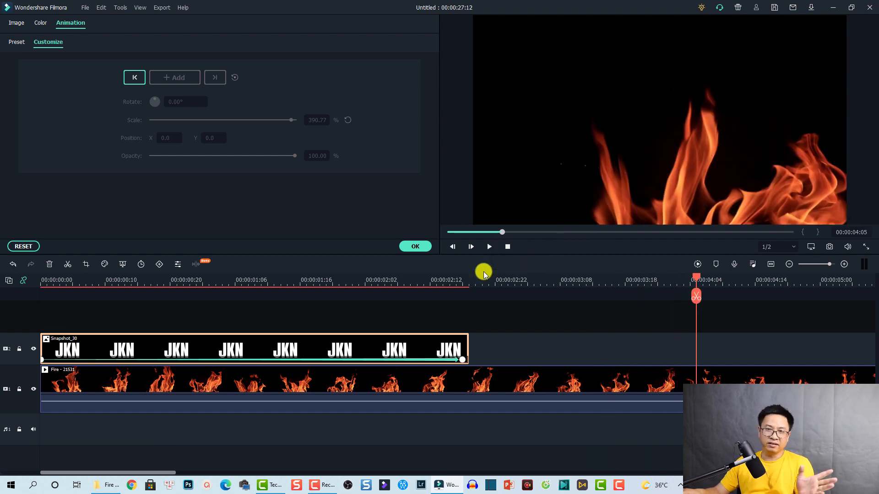
- Move the snapshot and fire clips together up one track, freeing video track 1, and confirm the animation settings
left_click_drag(481, 314, 194, 347)
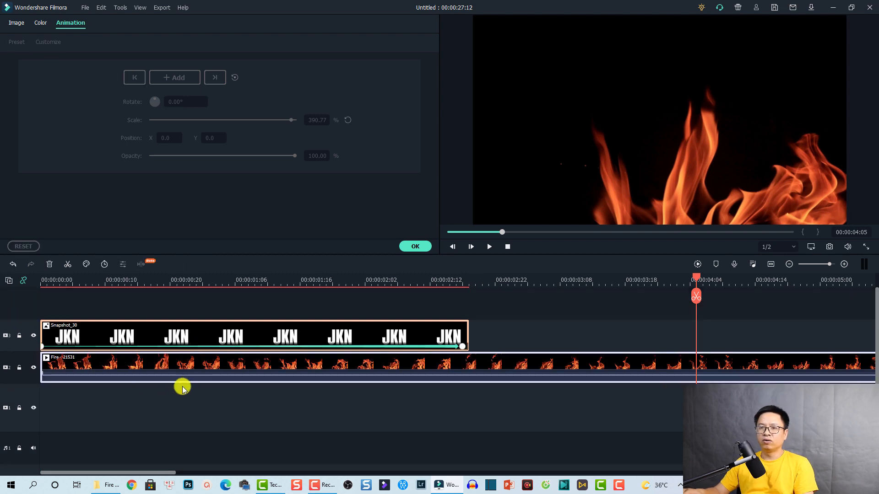
left_click(404, 246)
- Switch to File Explorer and import girl.mp4 from the 2020 New Footage folder into the project media
left_click(106, 491)
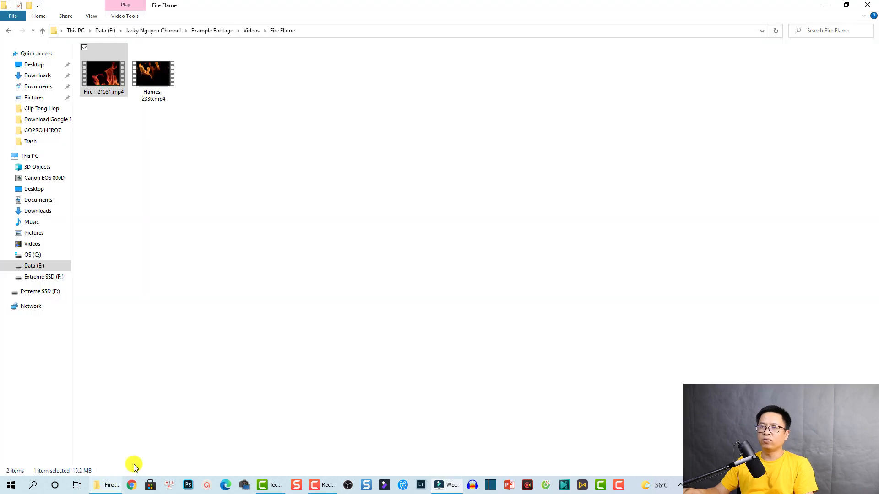
key("alt+Up")
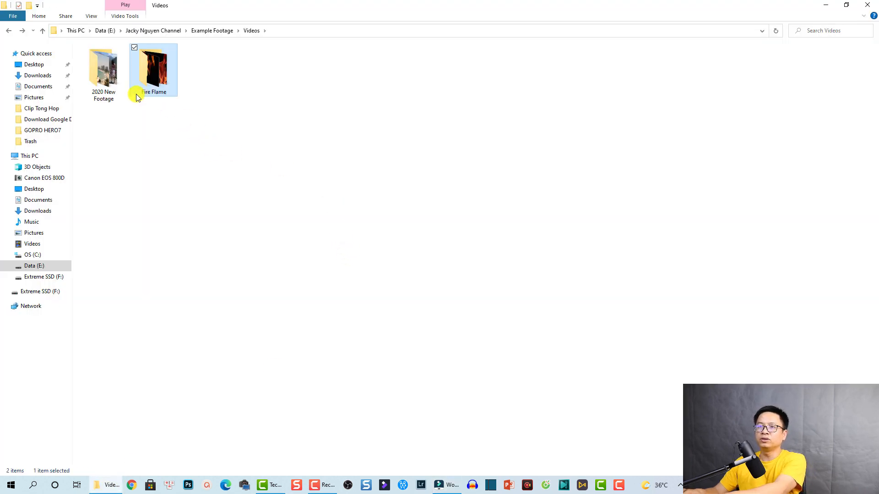
double_click(110, 81)
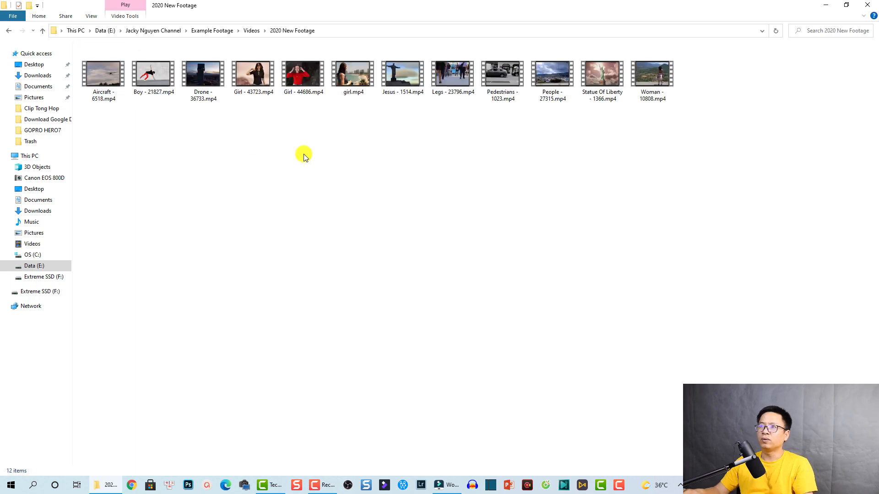
left_click_drag(346, 79, 270, 202)
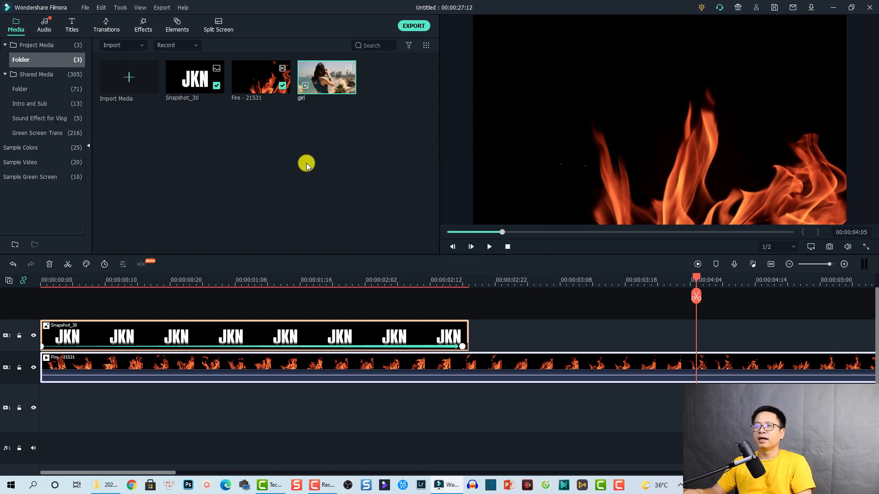
- Place the girl clip at the start of video track 1, hide the fire track, and preview from the beginning
left_click_drag(317, 92, 38, 412)
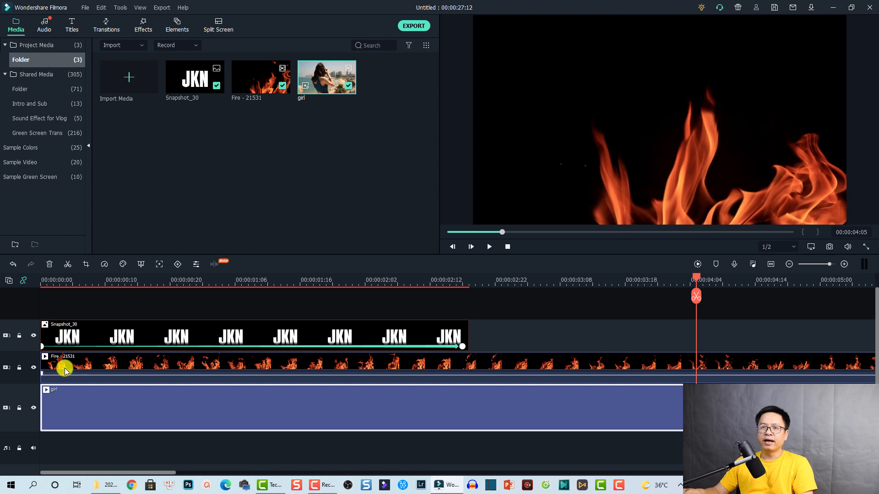
left_click(33, 367)
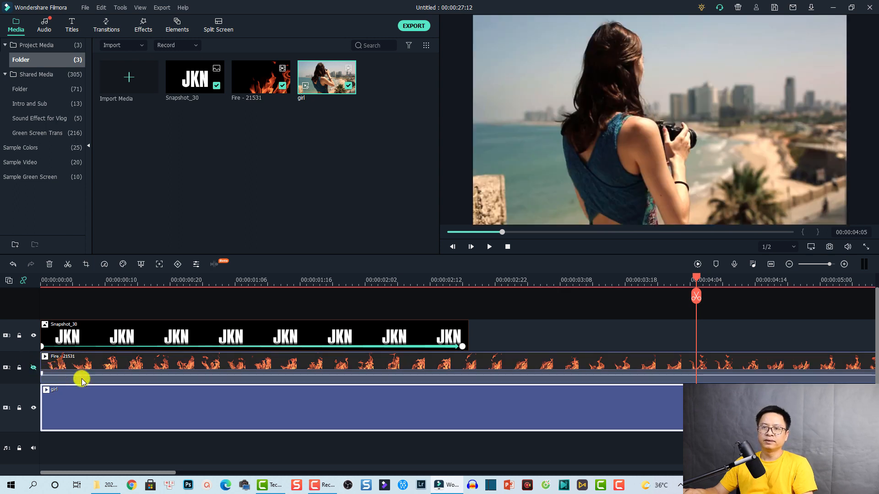
left_click(43, 280)
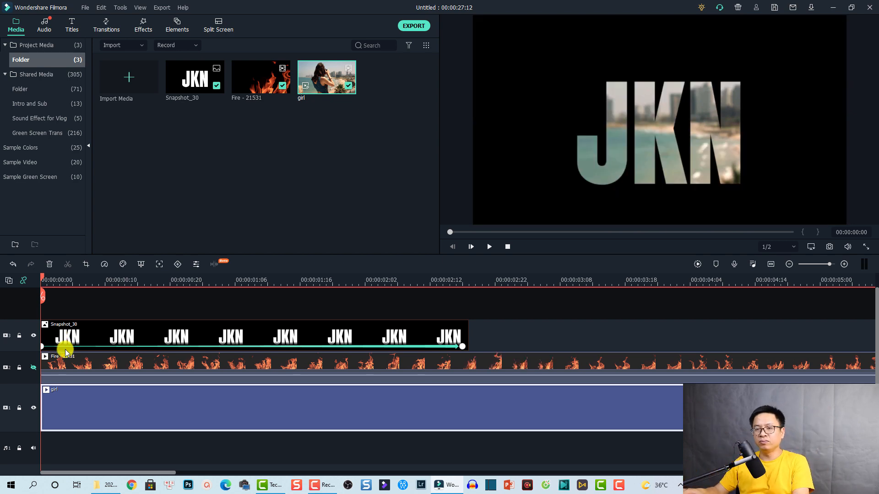
key("space")
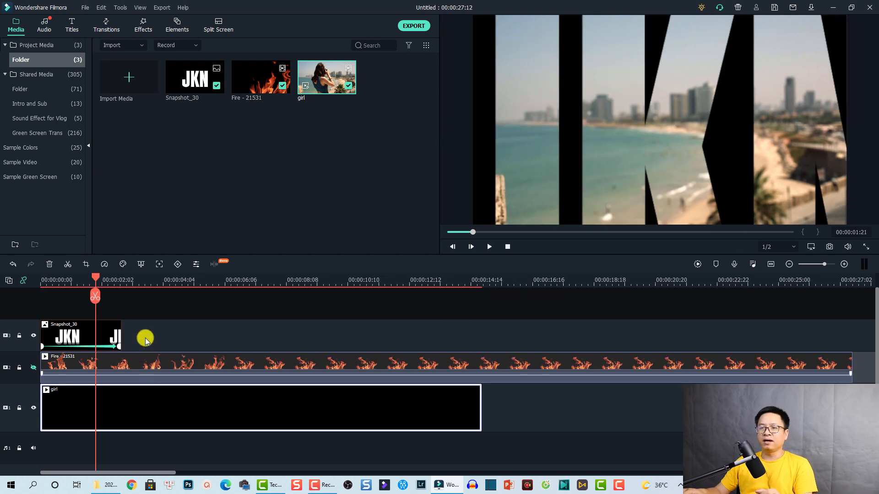
- Add the basic Dissolve transition to the end of the JKN snapshot clip, and select the girl clip
left_click_drag(131, 284, 277, 287)
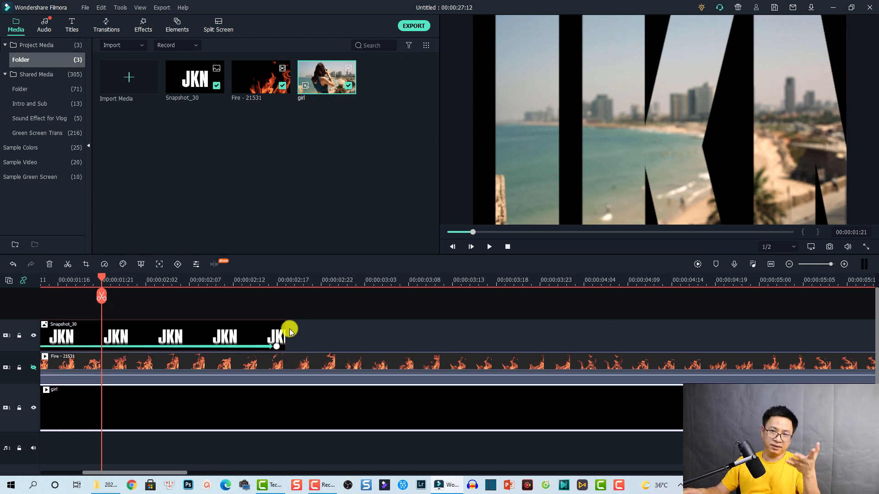
left_click(101, 30)
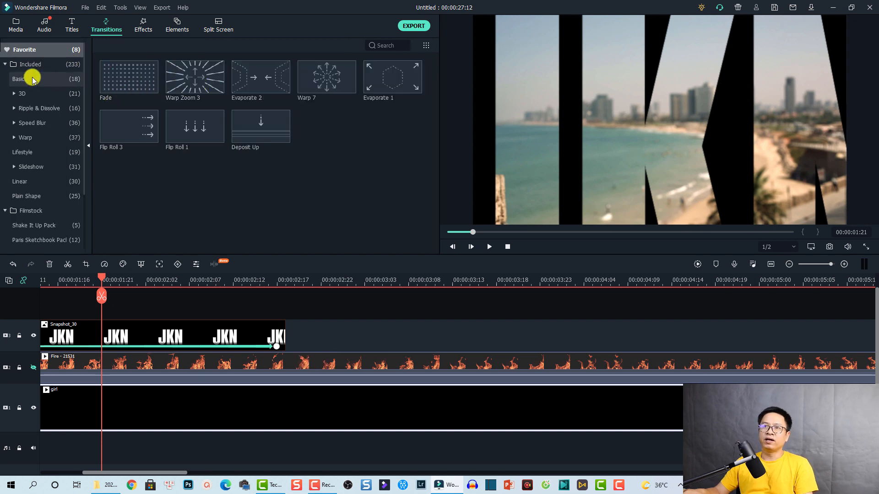
left_click(33, 80)
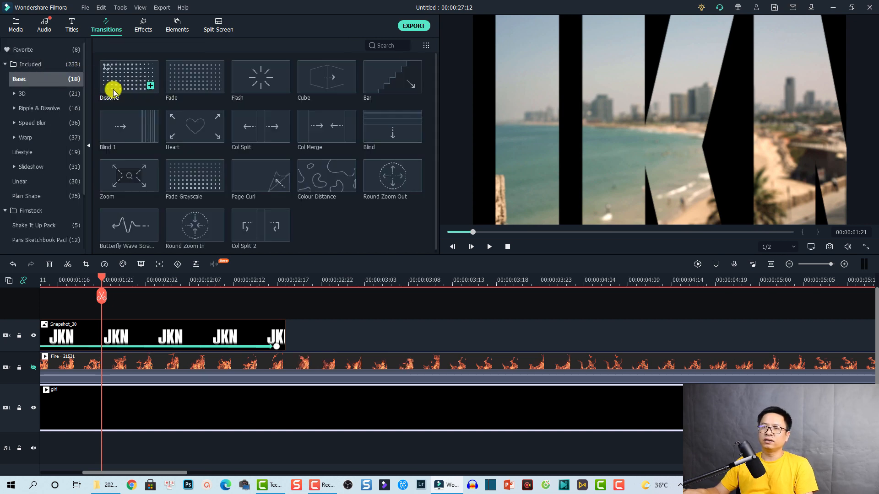
left_click_drag(113, 92, 260, 334)
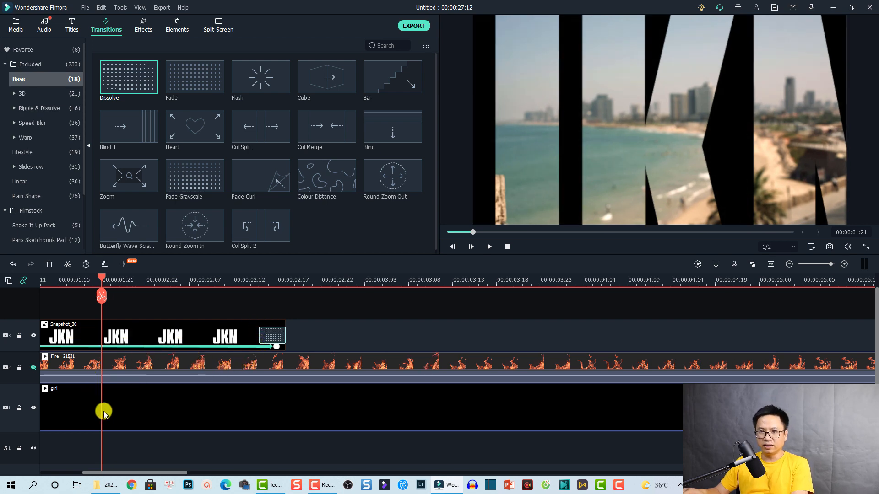
left_click(143, 412)
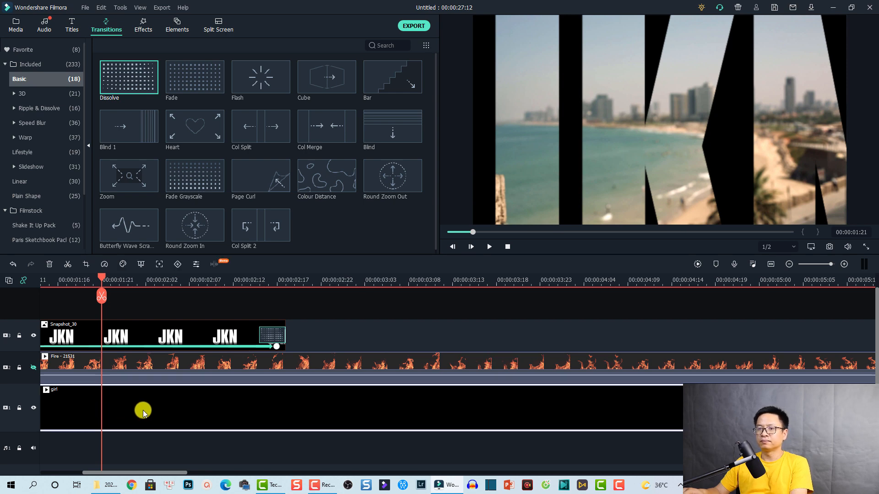